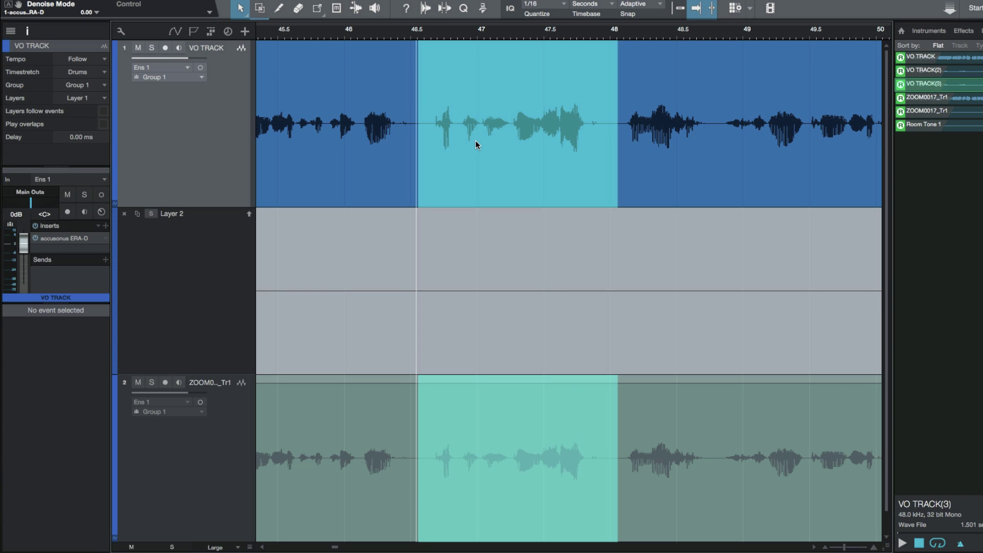
Step: Ungroup the voice-over track, select its event and play back the passage
{"action": "key", "text": "ctrl+shift+g"}
{"action": "left_click", "coordinate": [675, 72]}
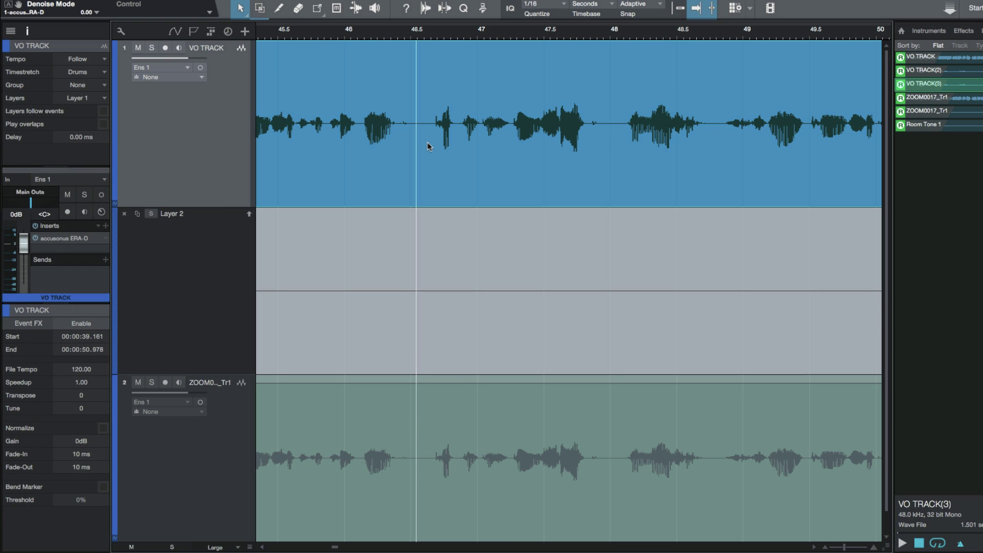
{"action": "left_click", "coordinate": [426, 33]}
{"action": "key", "text": "space"}
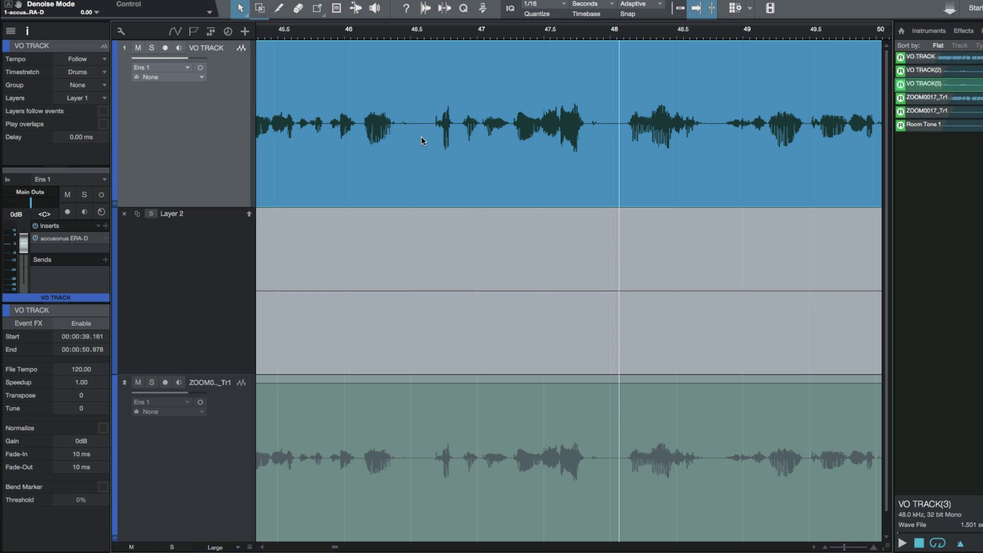
Step: Split the range from 46.507 to 48.106 seconds into a separate event
{"action": "key", "text": "alt"}
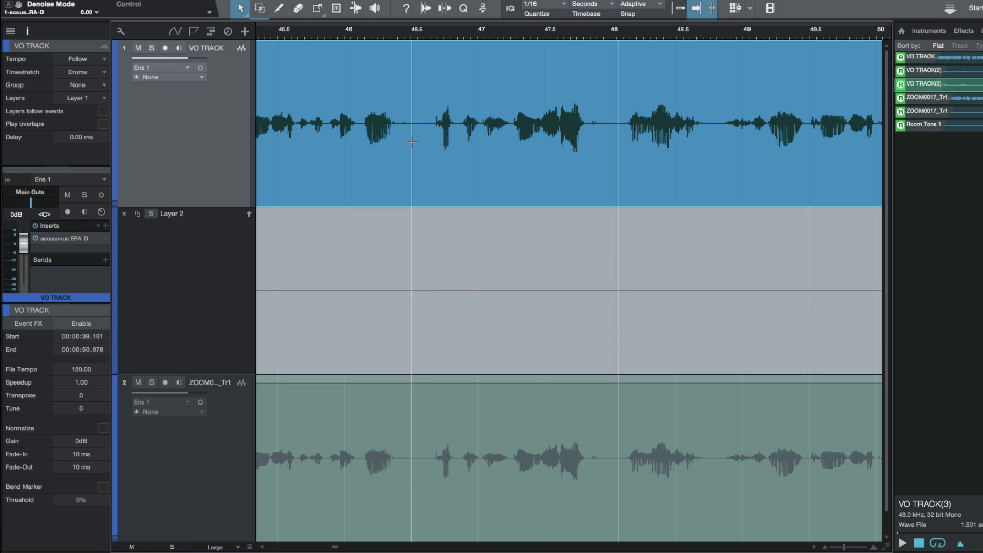
{"action": "left_click_drag", "start_coordinate": [411, 142], "coordinate": [625, 158]}
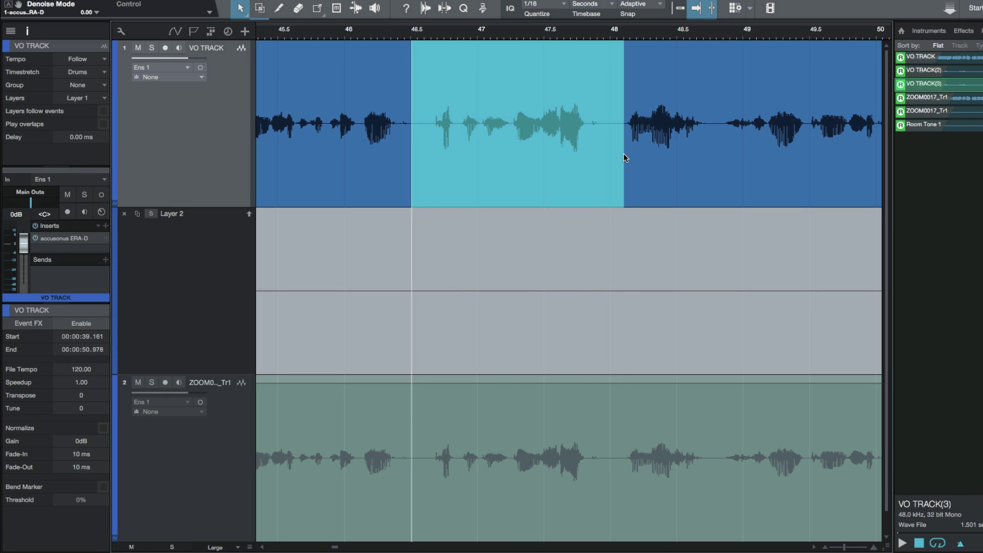
{"action": "key", "text": "ctrl+alt+x"}
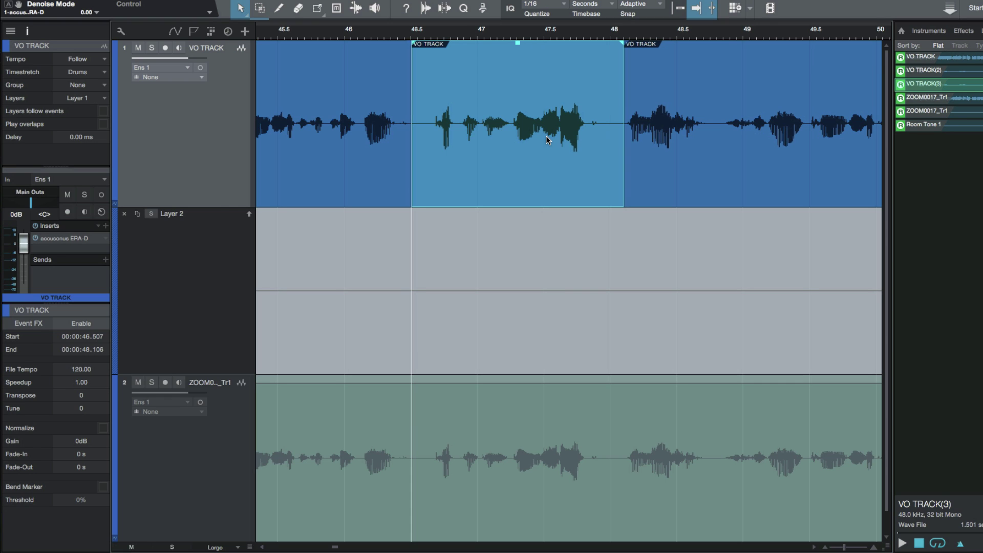
Step: Bounce the split passage to VO TRACK(4) and show its Pool file in Finder
{"action": "key", "text": "ctrl+b"}
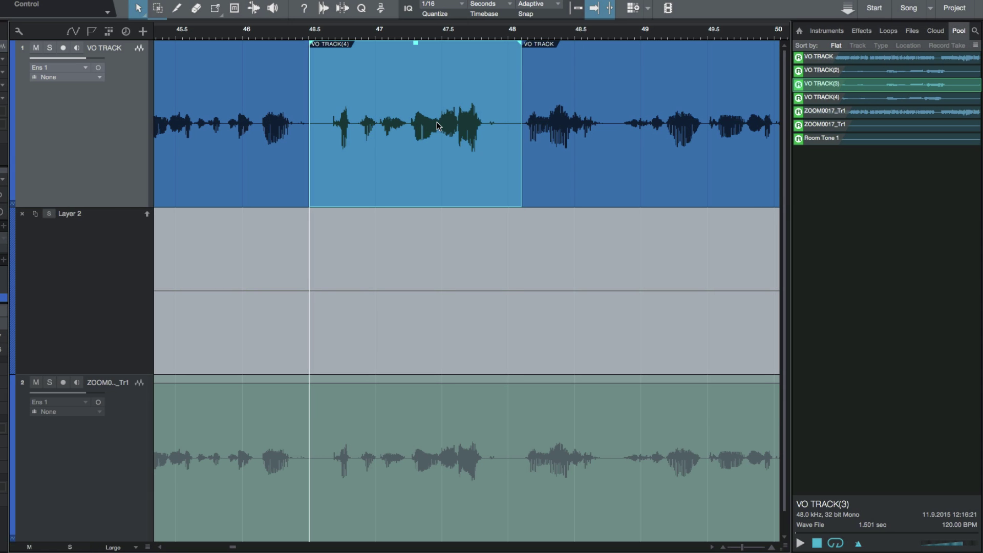
{"action": "right_click", "coordinate": [459, 125]}
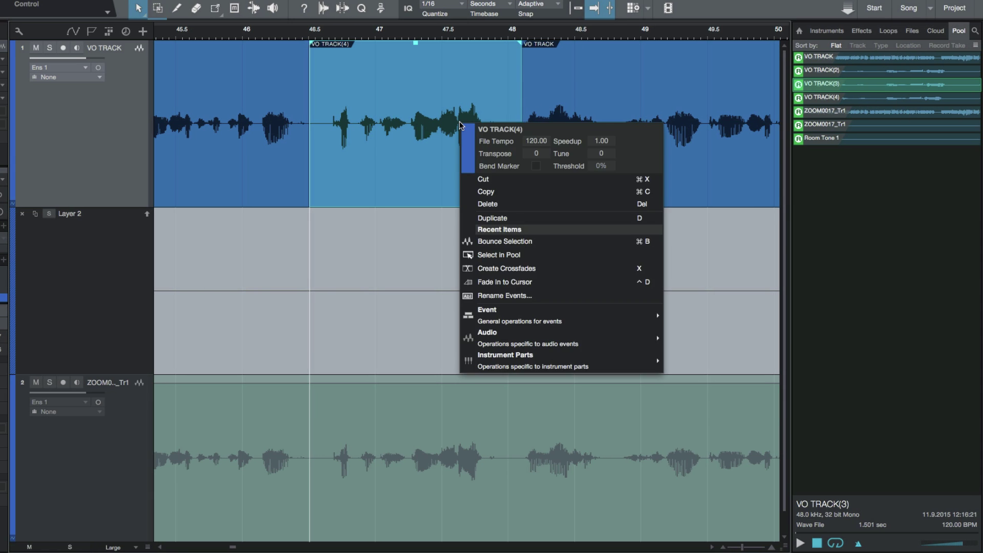
{"action": "mouse_move", "coordinate": [503, 337]}
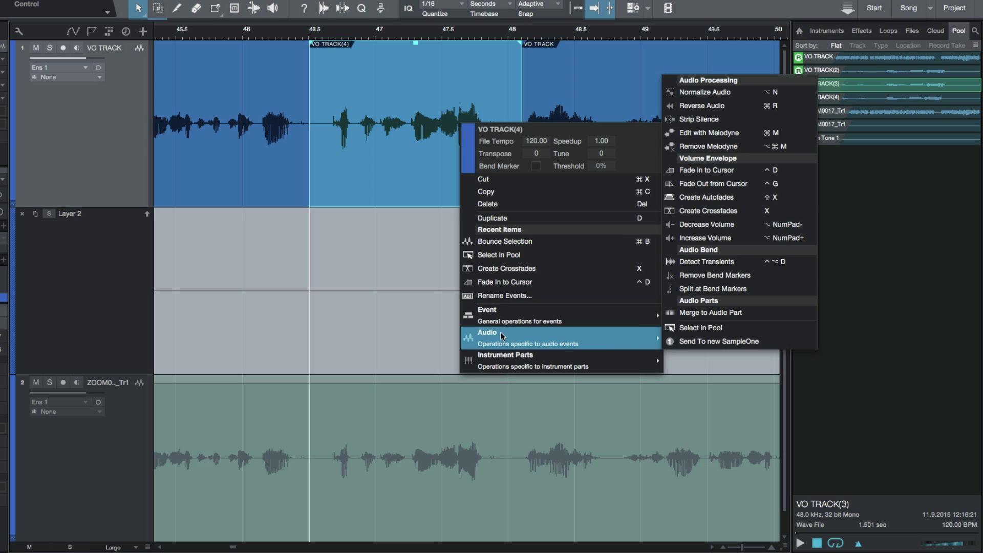
{"action": "left_click", "coordinate": [715, 330]}
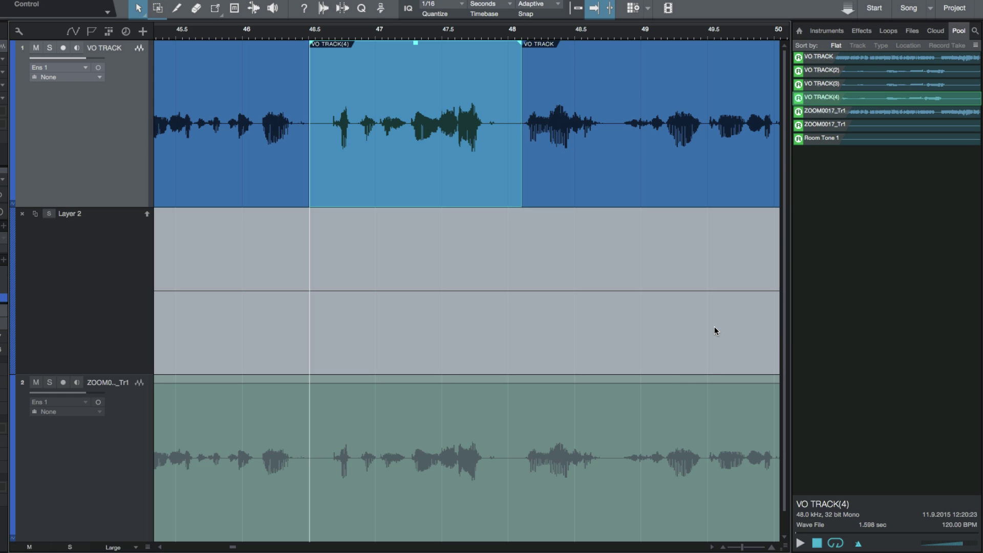
{"action": "right_click", "coordinate": [839, 101]}
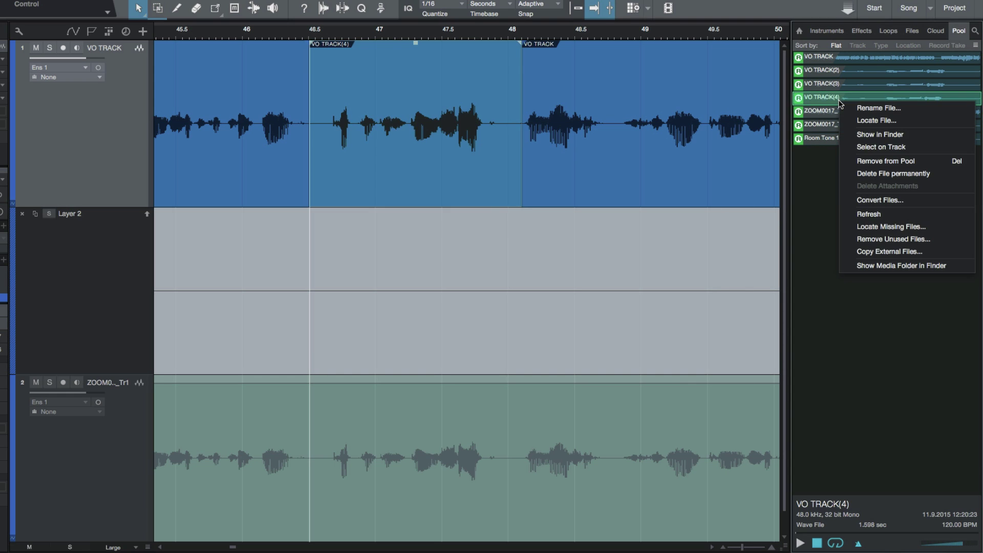
Step: Reveal VO TRACK(4).wav in Finder and open it with iZotope RX 4
{"action": "left_click", "coordinate": [873, 134]}
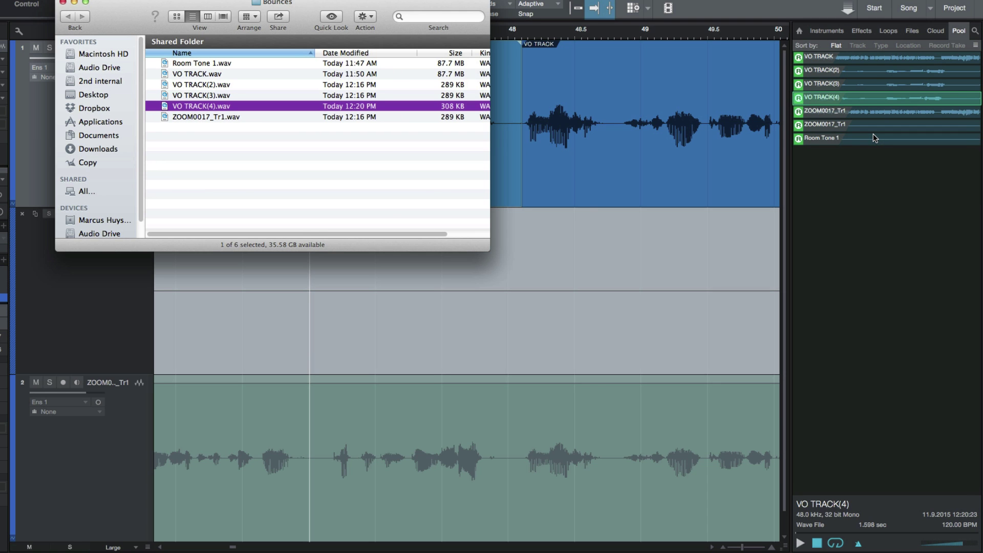
{"action": "left_click_drag", "start_coordinate": [307, 11], "coordinate": [502, 137]}
{"action": "right_click", "coordinate": [397, 236]}
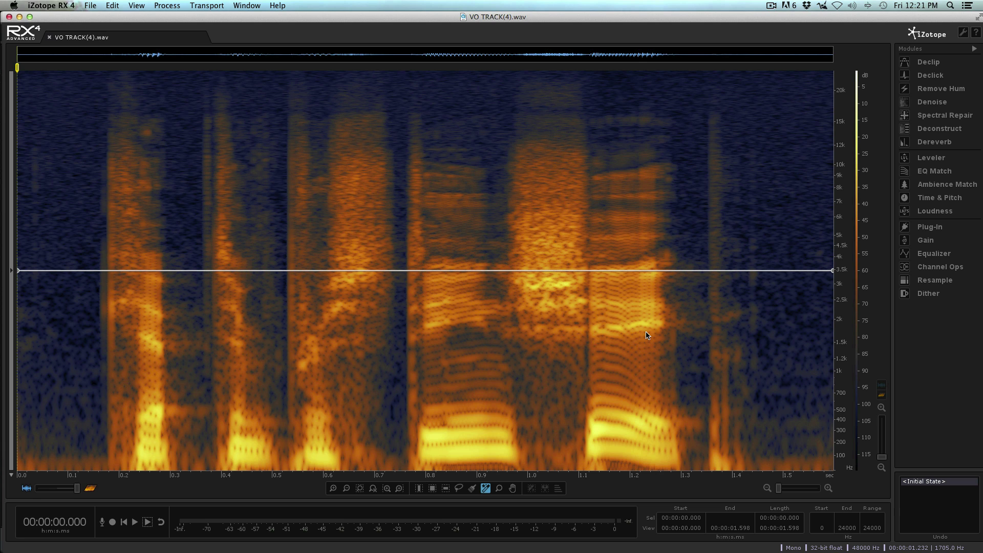
{"action": "left_click_drag", "start_coordinate": [77, 490], "coordinate": [58, 497]}
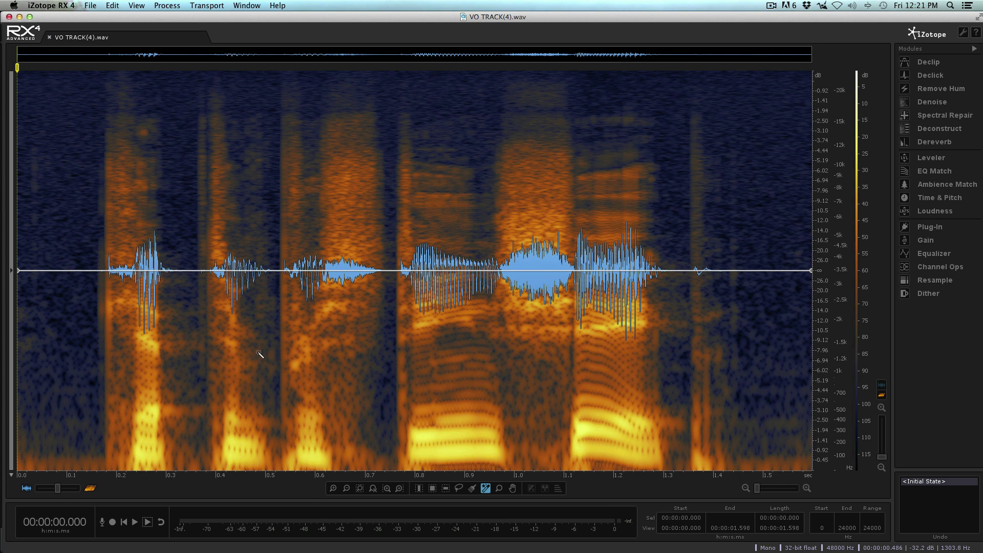
{"action": "key", "text": "space"}
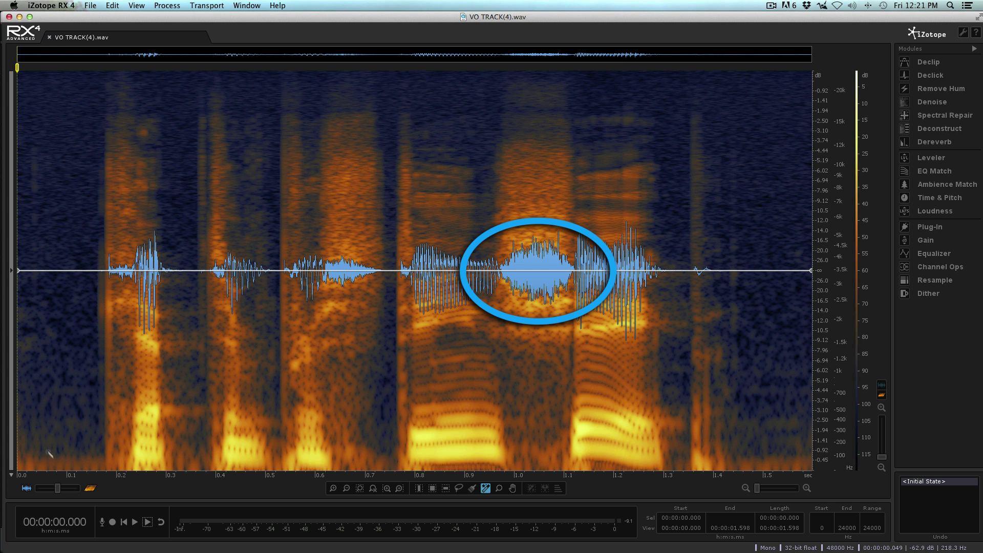
Step: Lasso the bright 's' energy near 1 s, 2–4 kHz, and audition the selection
{"action": "left_click_drag", "start_coordinate": [59, 489], "coordinate": [105, 496]}
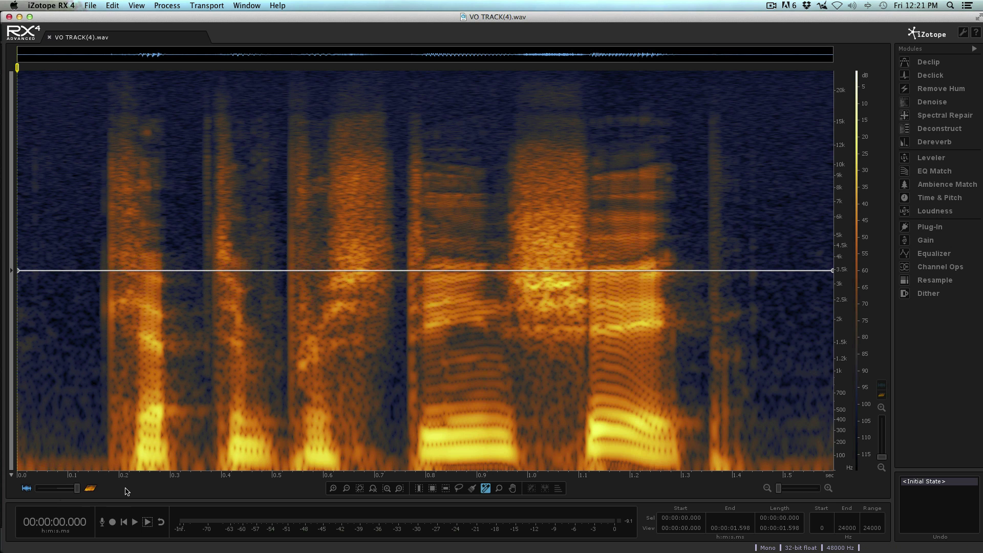
{"action": "key", "text": "t"}
{"action": "left_click", "coordinate": [491, 458]}
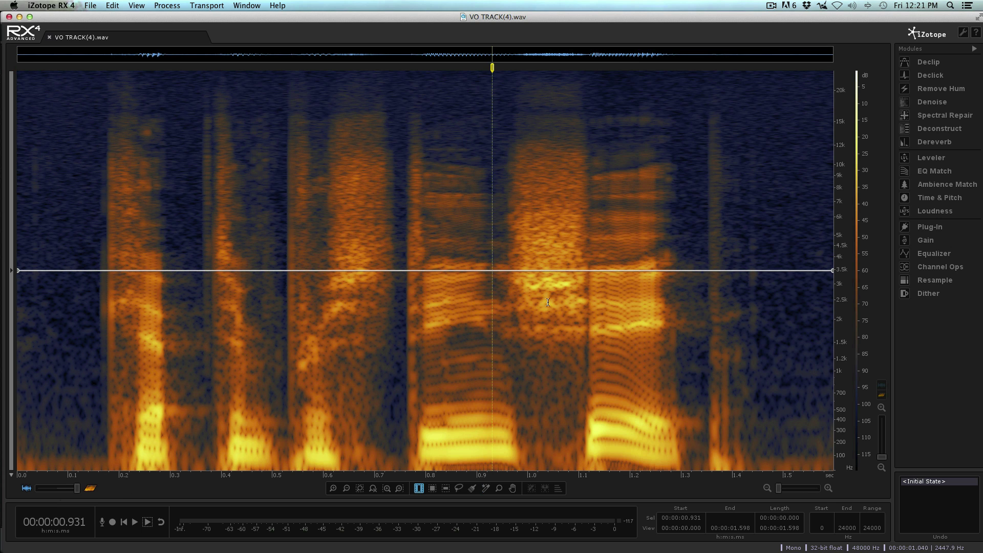
{"action": "left_click", "coordinate": [458, 488]}
{"action": "mouse_move", "coordinate": [514, 264]}
{"action": "left_mouse_down"}
{"action": "mouse_move", "coordinate": [543, 253]}
{"action": "mouse_move", "coordinate": [582, 282]}
{"action": "mouse_move", "coordinate": [586, 303]}
{"action": "mouse_move", "coordinate": [547, 309]}
{"action": "mouse_move", "coordinate": [512, 265]}
{"action": "left_mouse_up"}
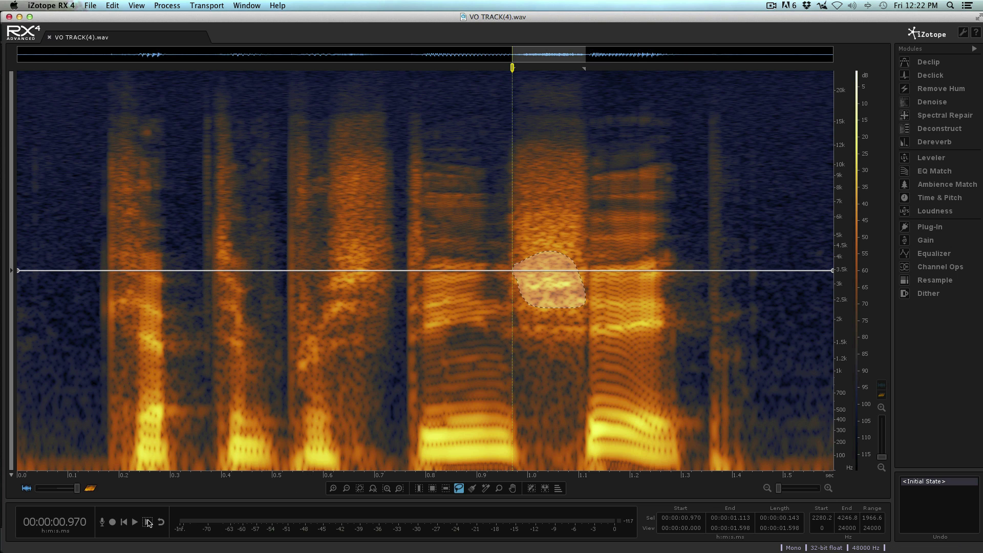
{"action": "left_click", "coordinate": [149, 522]}
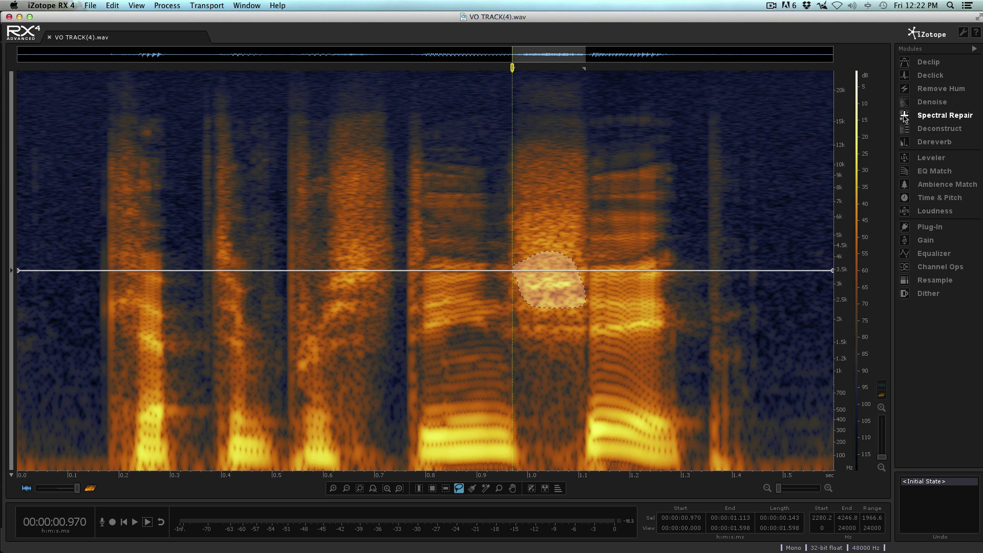
Step: Attenuate the selection with Spectral Repair, then deselect and play the whole file
{"action": "left_click", "coordinate": [934, 114]}
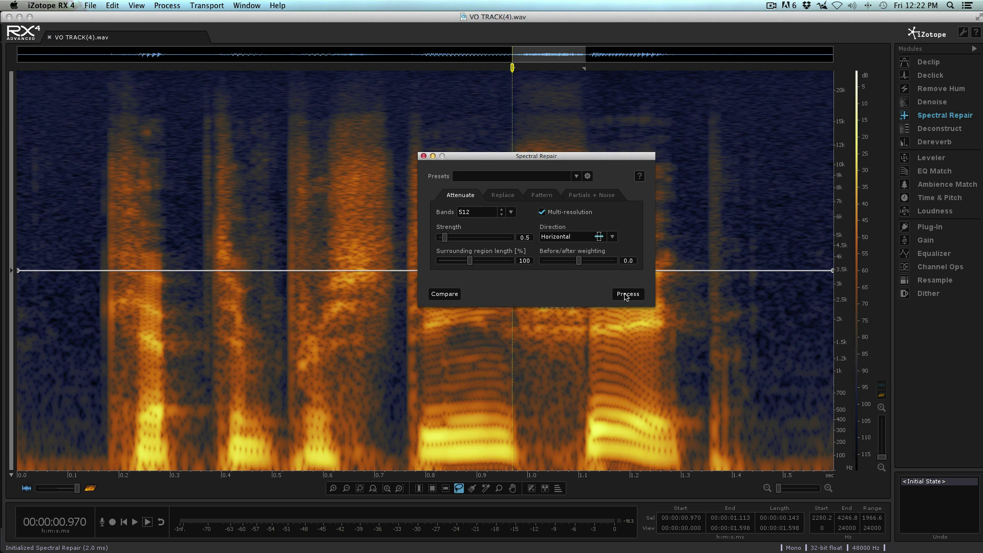
{"action": "left_click_drag", "start_coordinate": [612, 157], "coordinate": [848, 83]}
{"action": "left_click", "coordinate": [865, 221]}
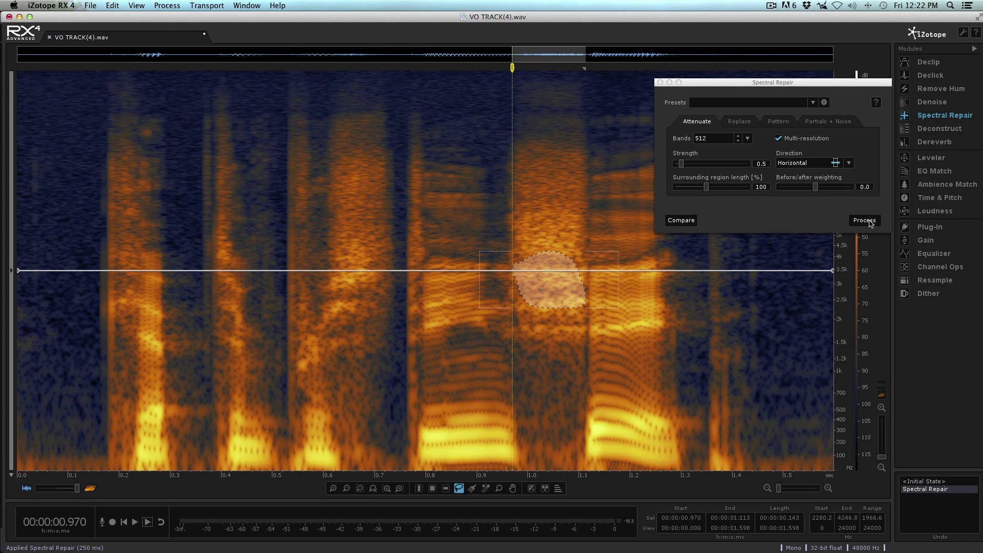
{"action": "left_click", "coordinate": [660, 82]}
{"action": "key", "text": "super+d"}
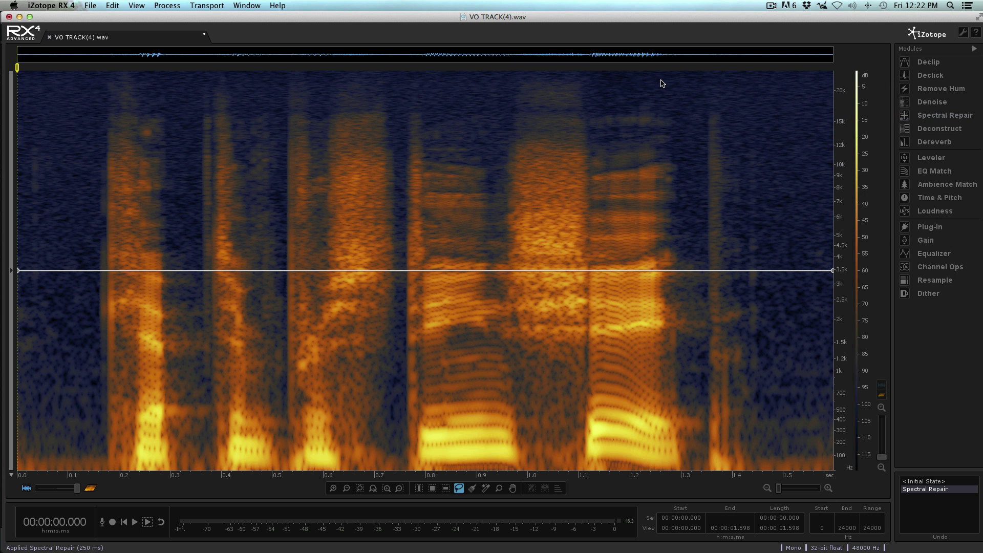
{"action": "key", "text": "space"}
Step: Overwrite the original VO TRACK(4).wav with the repaired audio and quit RX
{"action": "left_click", "coordinate": [90, 5]}
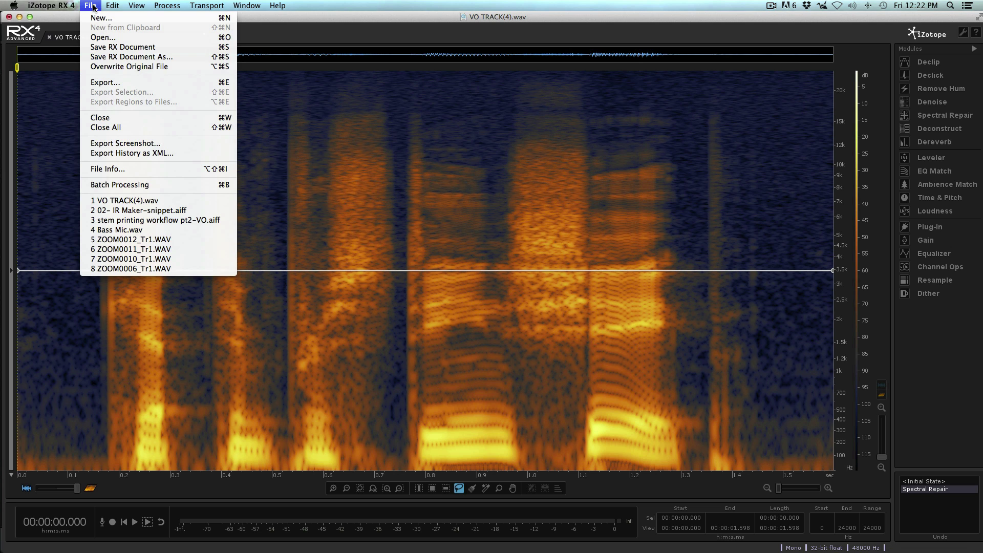
{"action": "left_click", "coordinate": [105, 67]}
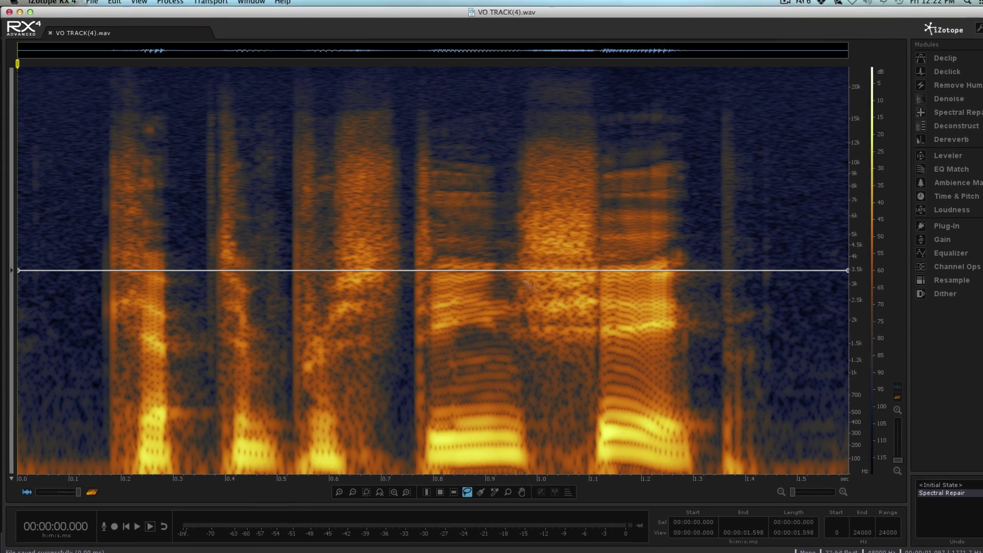
{"action": "left_click", "coordinate": [51, 0]}
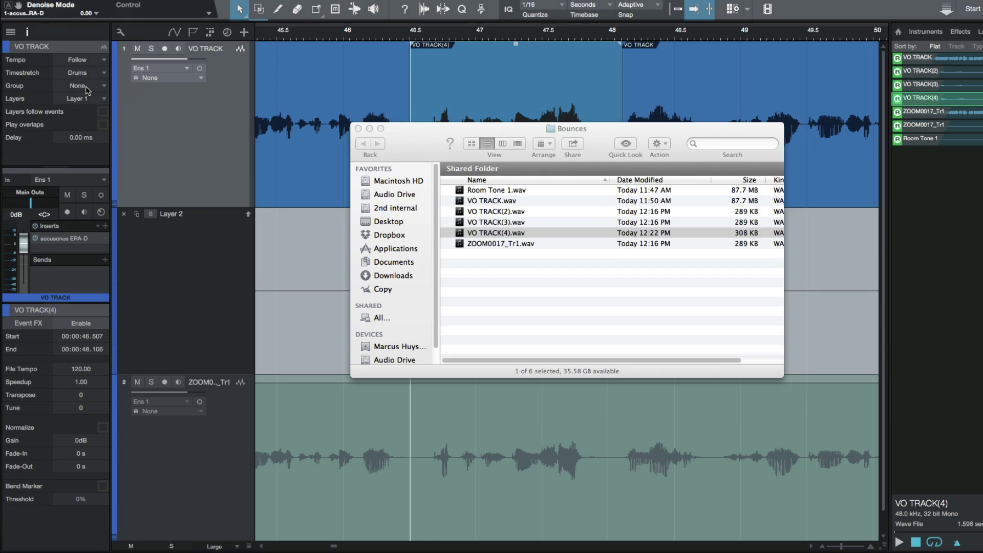
Step: Close the Bounces folder, then play and delete the old VO TRACK(4) event
{"action": "left_click", "coordinate": [429, 134]}
{"action": "left_click", "coordinate": [358, 128]}
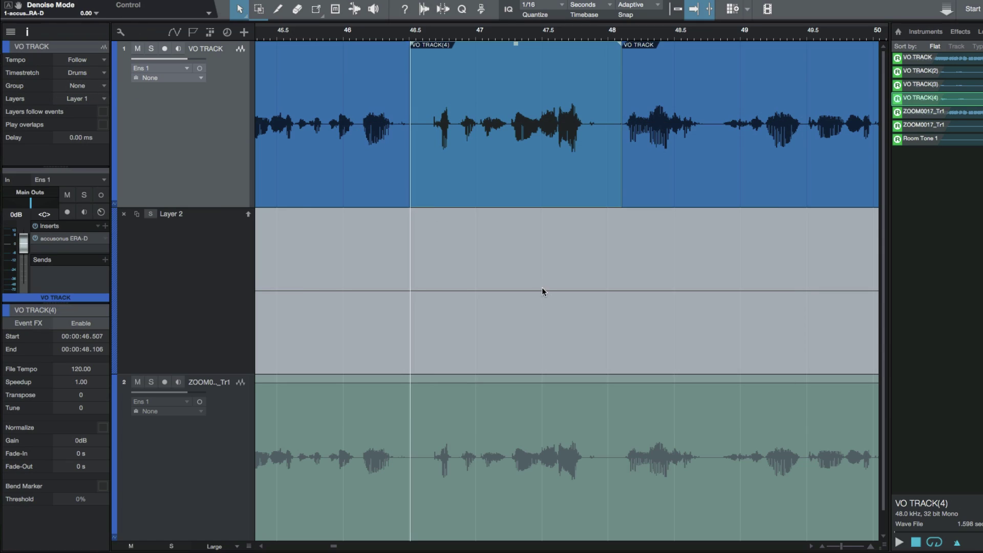
{"action": "left_click", "coordinate": [547, 148]}
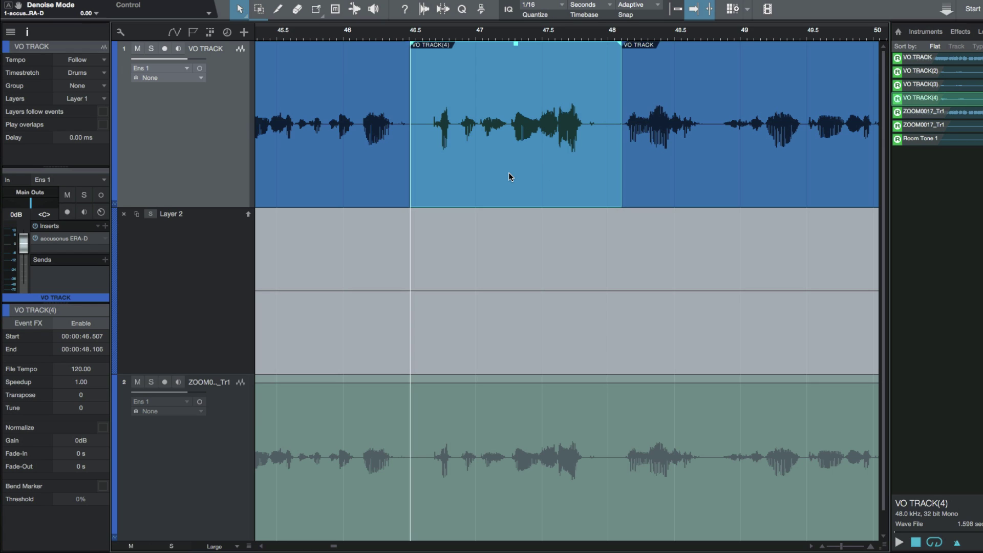
{"action": "key", "text": "space"}
{"action": "key", "text": "space"}
{"action": "key", "text": "Delete"}
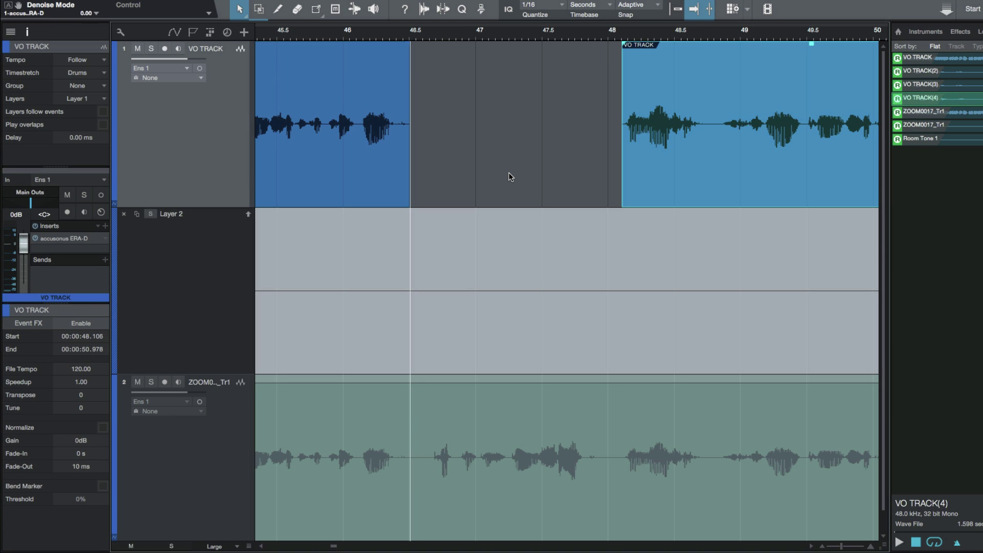
Step: Drop the repaired VO TRACK(4) onto the track and move it back to 46.507
{"action": "left_click_drag", "start_coordinate": [918, 99], "coordinate": [449, 142]}
{"action": "left_click", "coordinate": [121, 1]}
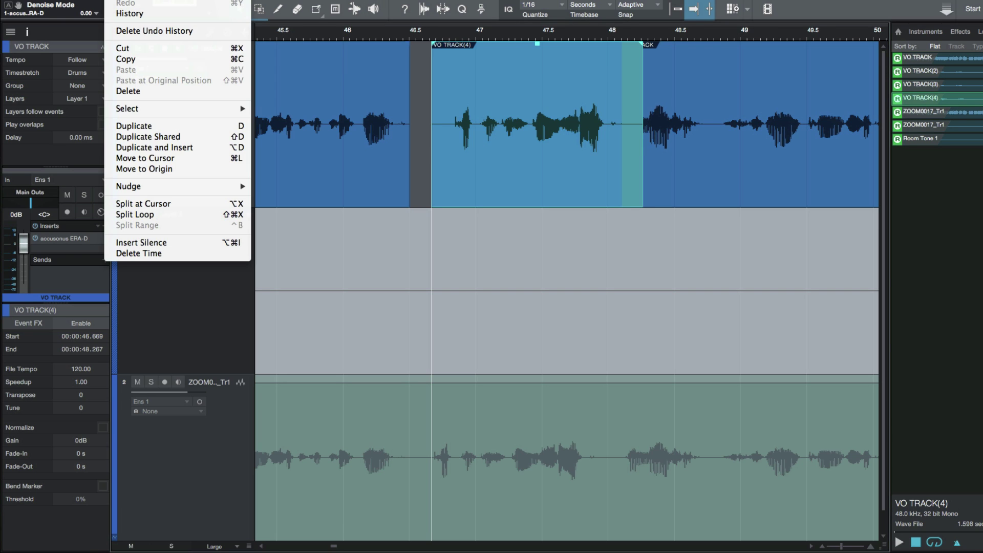
{"action": "left_click", "coordinate": [175, 170]}
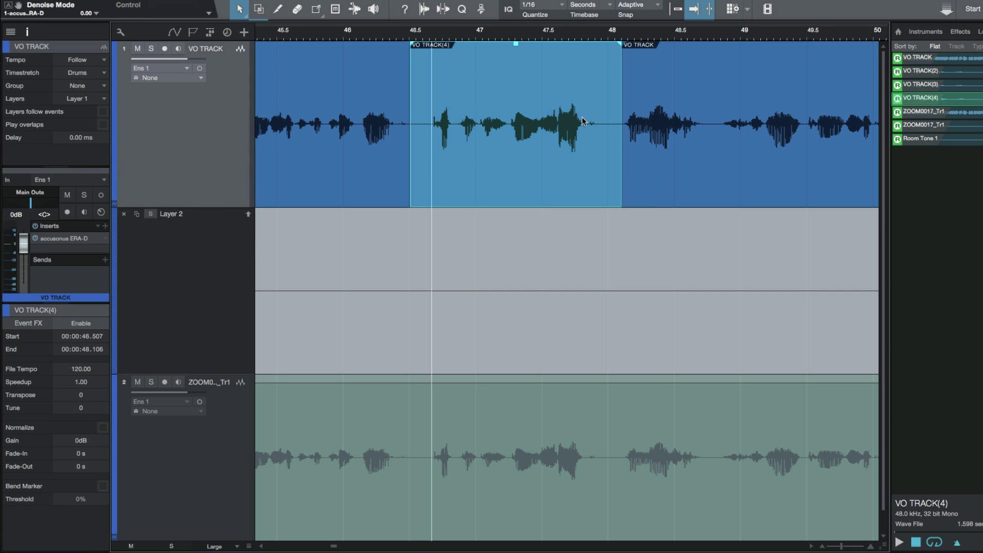
{"action": "left_click", "coordinate": [324, 35]}
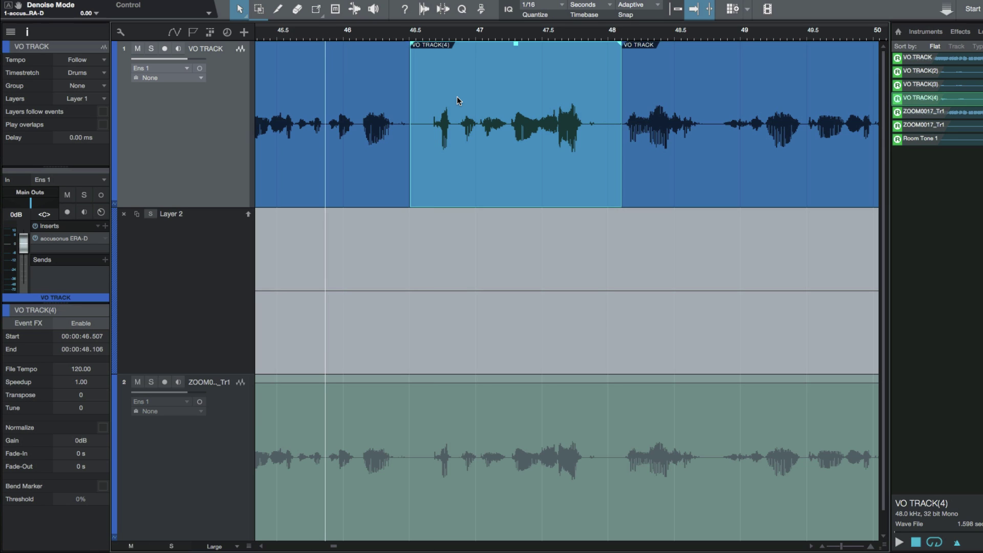
Step: Play back the replaced VO TRACK(4) event from its start
{"action": "key", "text": "l"}
{"action": "key", "text": "space"}
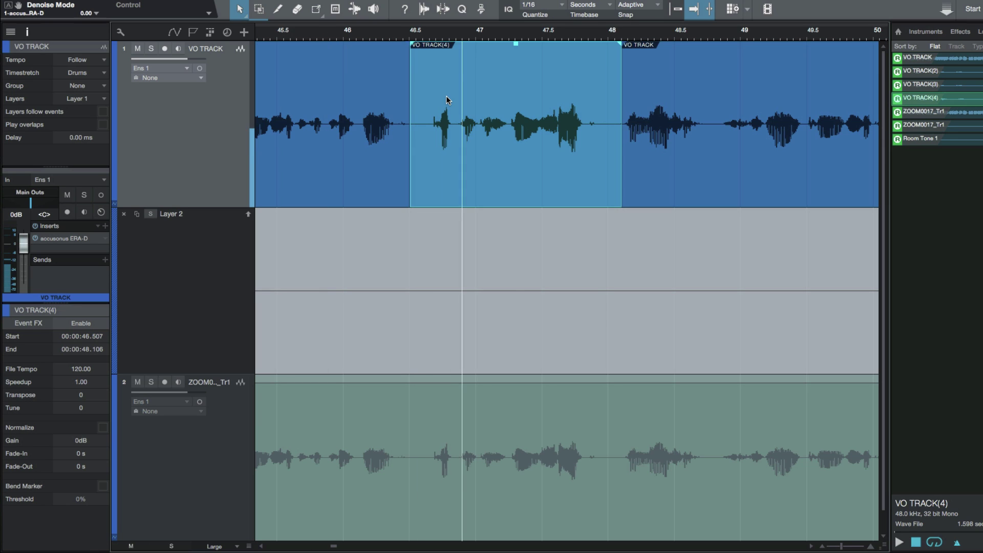
{"action": "key", "text": "space"}
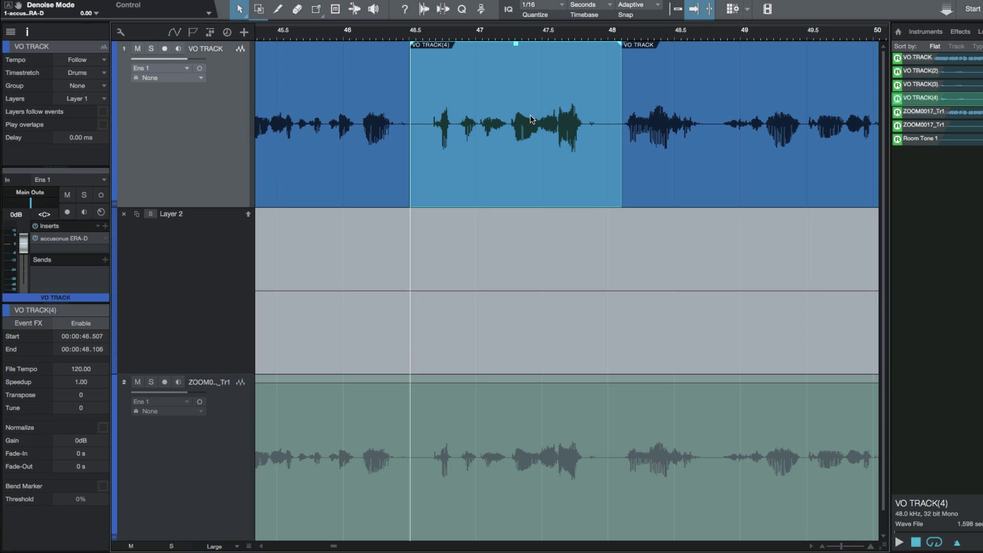
Step: With snapping off, trim VO TRACK(4)'s start to 46.600 and its end slightly earlier
{"action": "key", "text": "n"}
{"action": "left_click_drag", "start_coordinate": [415, 131], "coordinate": [422, 147]}
{"action": "left_click", "coordinate": [395, 148]}
{"action": "left_click", "coordinate": [613, 162]}
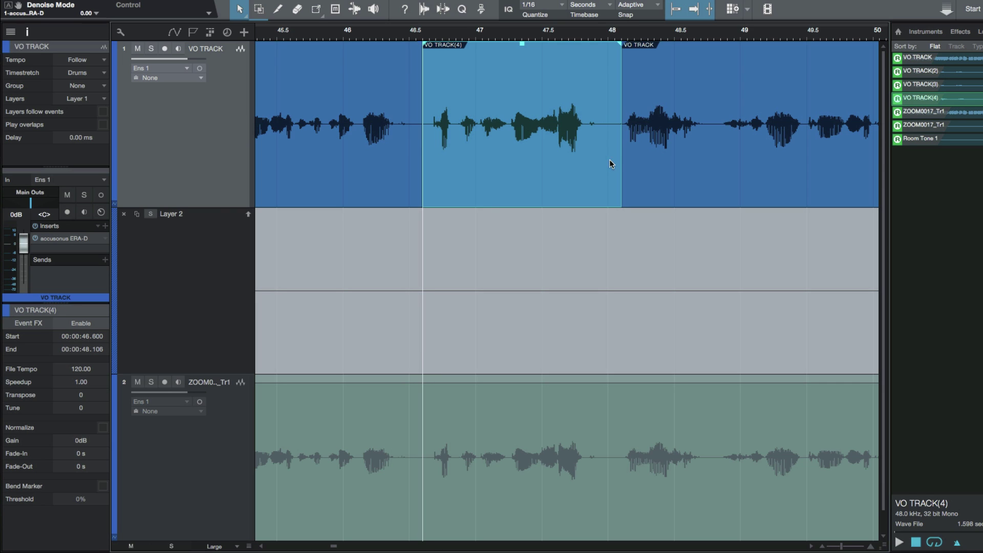
{"action": "left_click_drag", "start_coordinate": [622, 158], "coordinate": [609, 159]}
Step: Extend the neighbouring events to overlap it, ending at 46.652 and starting at 47.931
{"action": "left_click", "coordinate": [639, 155]}
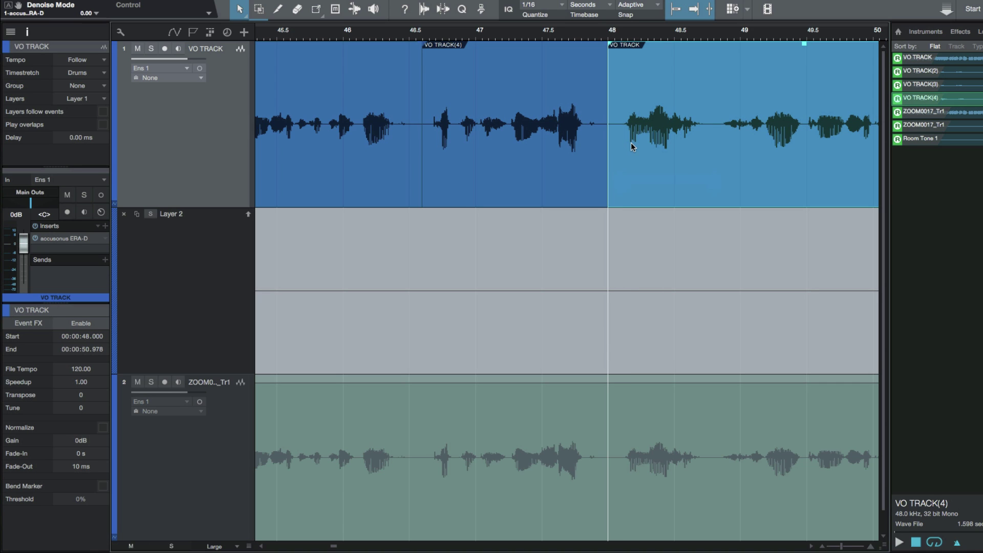
{"action": "left_click_drag", "start_coordinate": [607, 195], "coordinate": [599, 196]}
{"action": "left_click_drag", "start_coordinate": [417, 174], "coordinate": [424, 175]}
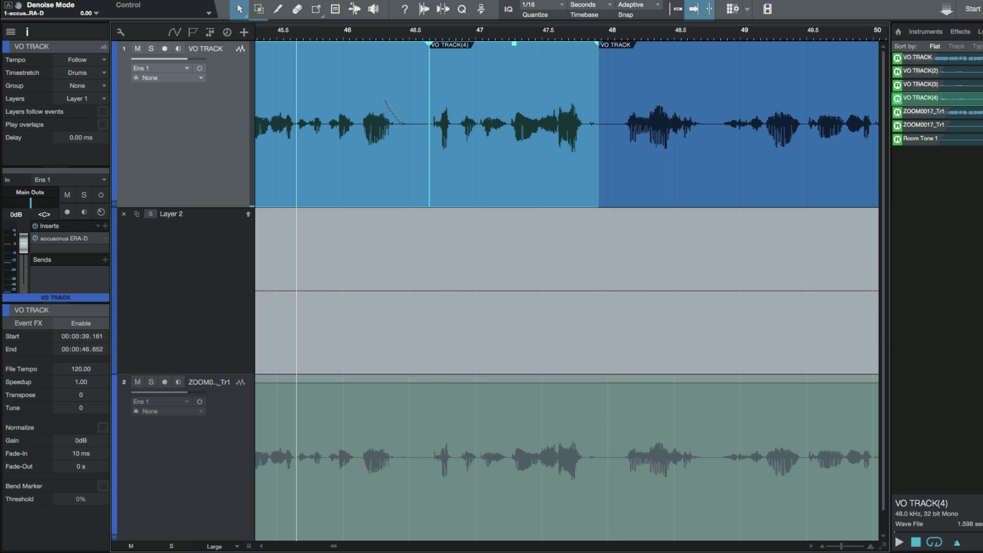
{"action": "left_click", "coordinate": [413, 37]}
{"action": "key", "text": "space"}
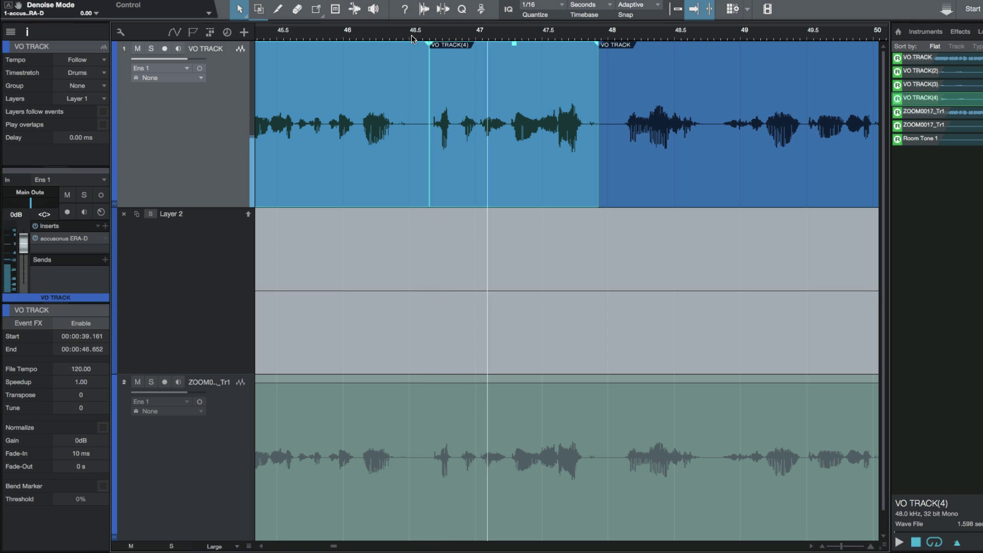
{"action": "key", "text": "space"}
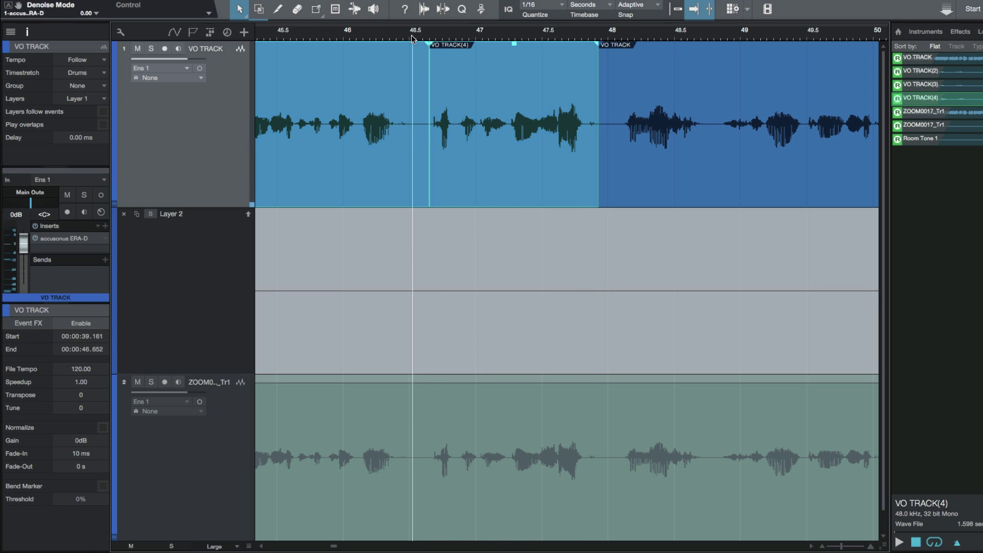